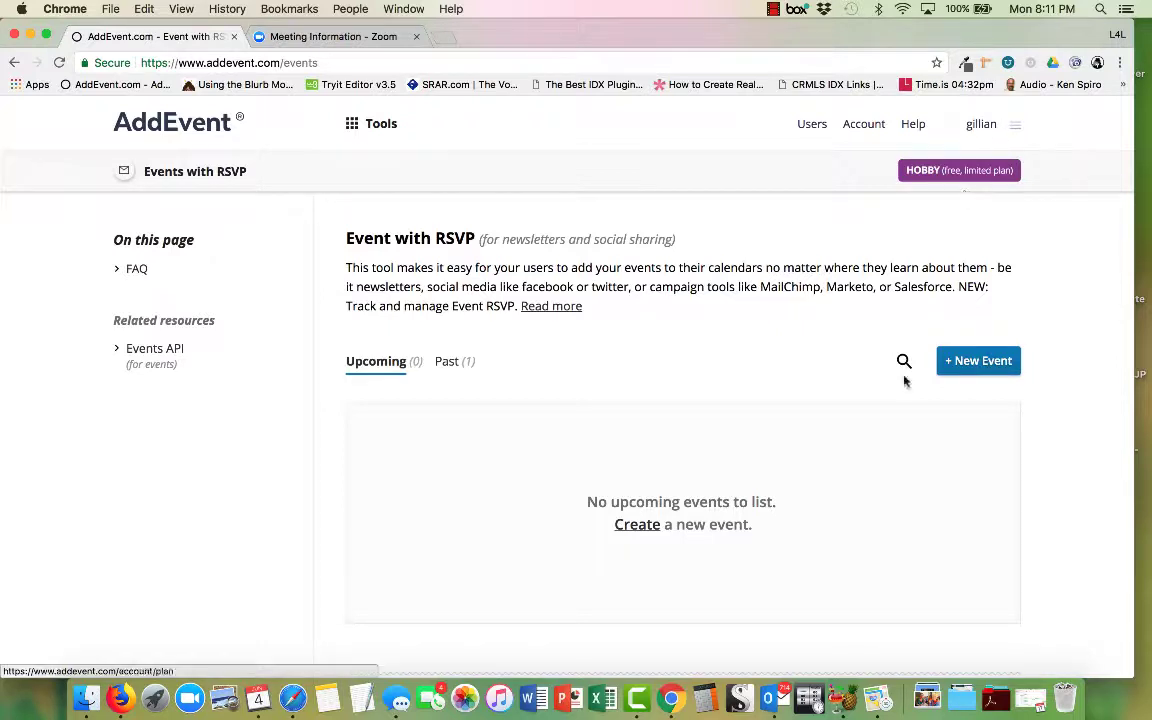
Start a new event titled "Zoom Summer Planning Meeting" on 06/21/2018, ending at 10:00 AM
{"action": "left_click", "coordinate": [981, 363]}
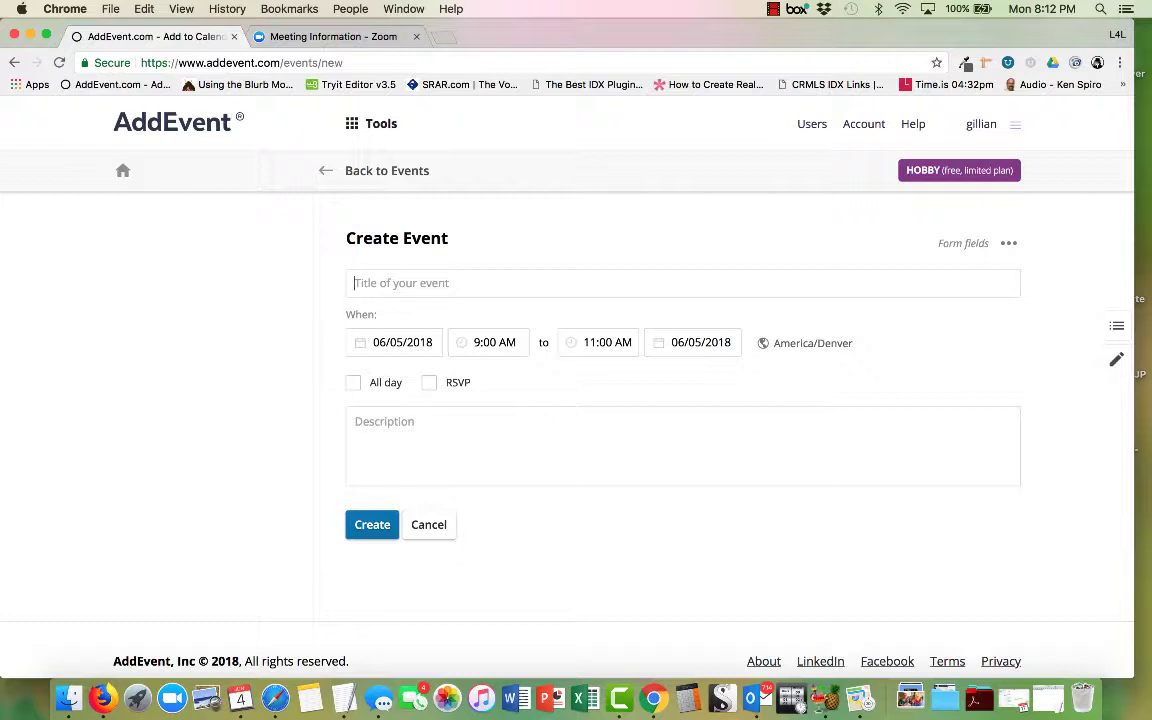
{"action": "type", "text": "Zoom Summer Planning Meeting"}
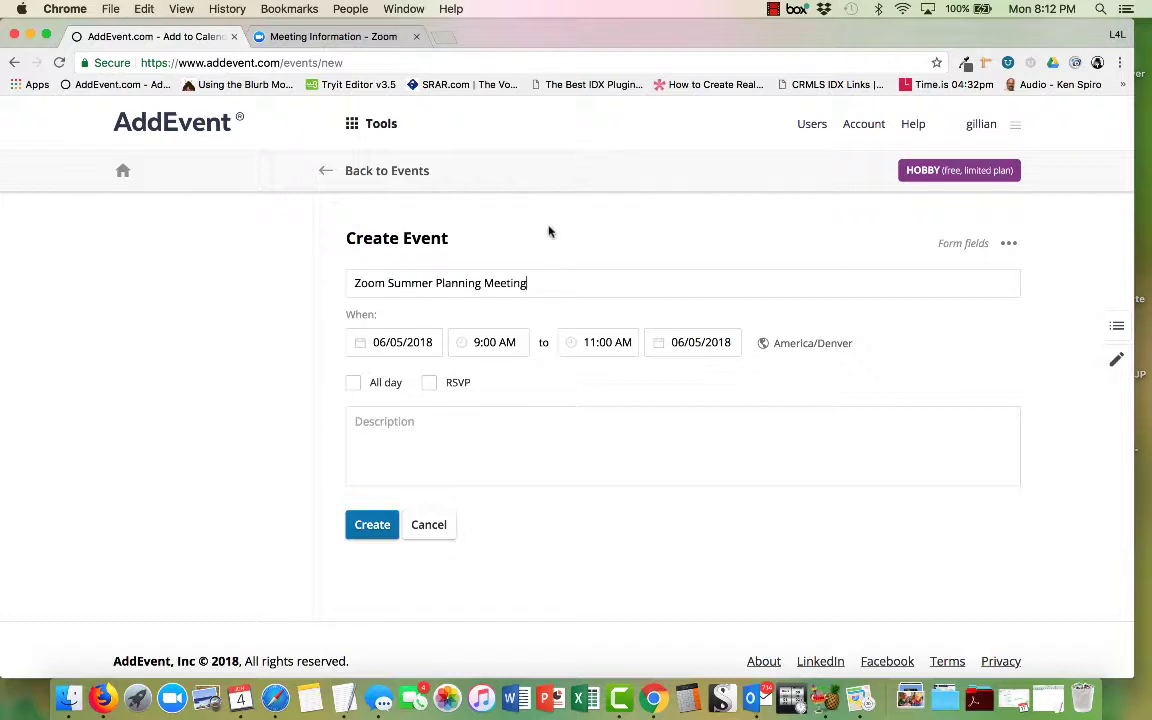
{"action": "left_click", "coordinate": [425, 347]}
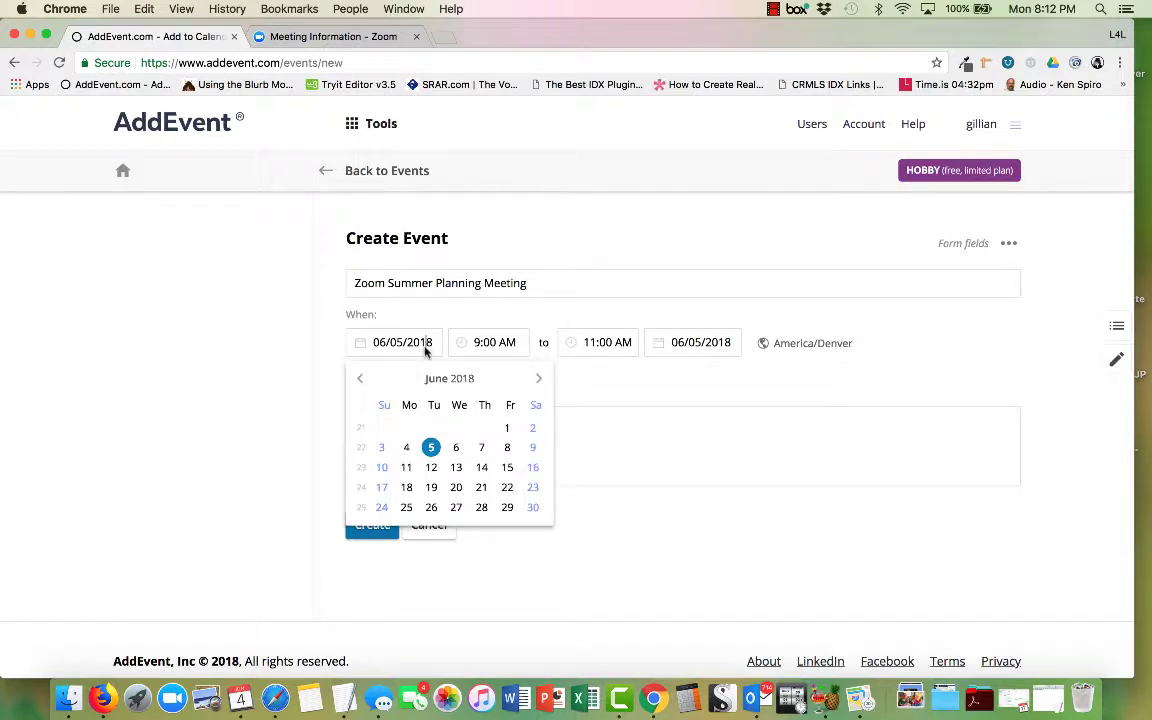
{"action": "left_click", "coordinate": [483, 489]}
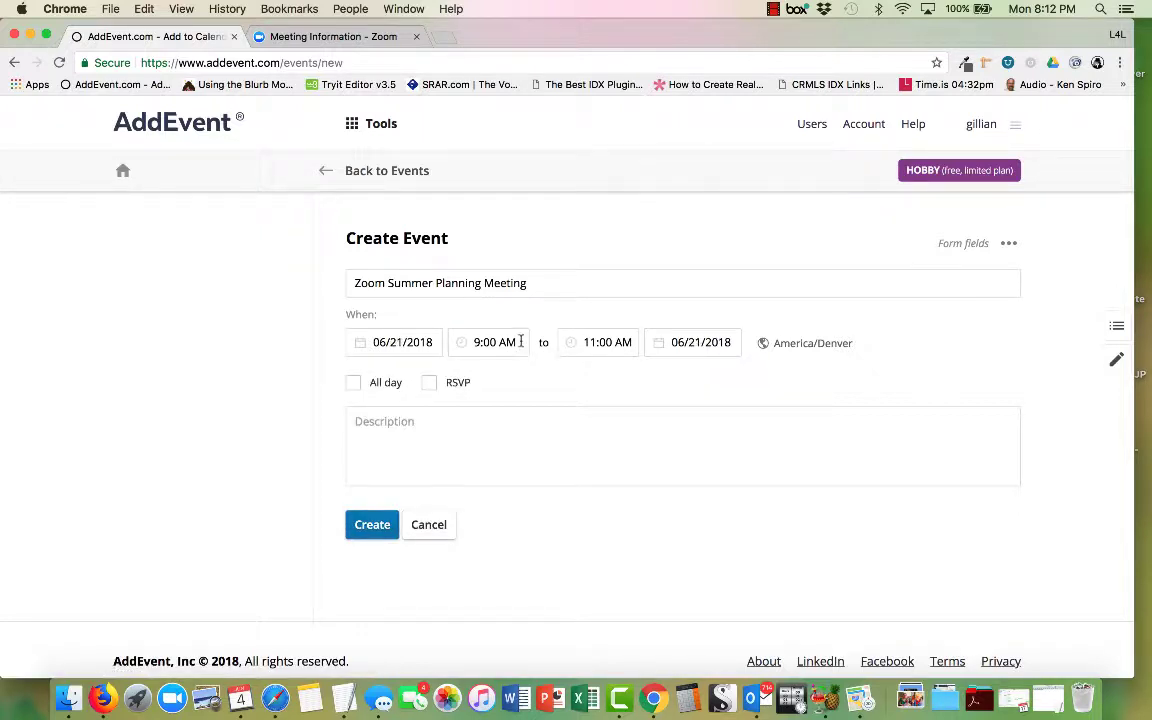
{"action": "left_click", "coordinate": [612, 342]}
{"action": "scroll", "coordinate": [624, 402], "scroll_direction": "up", "scroll_amount": 3}
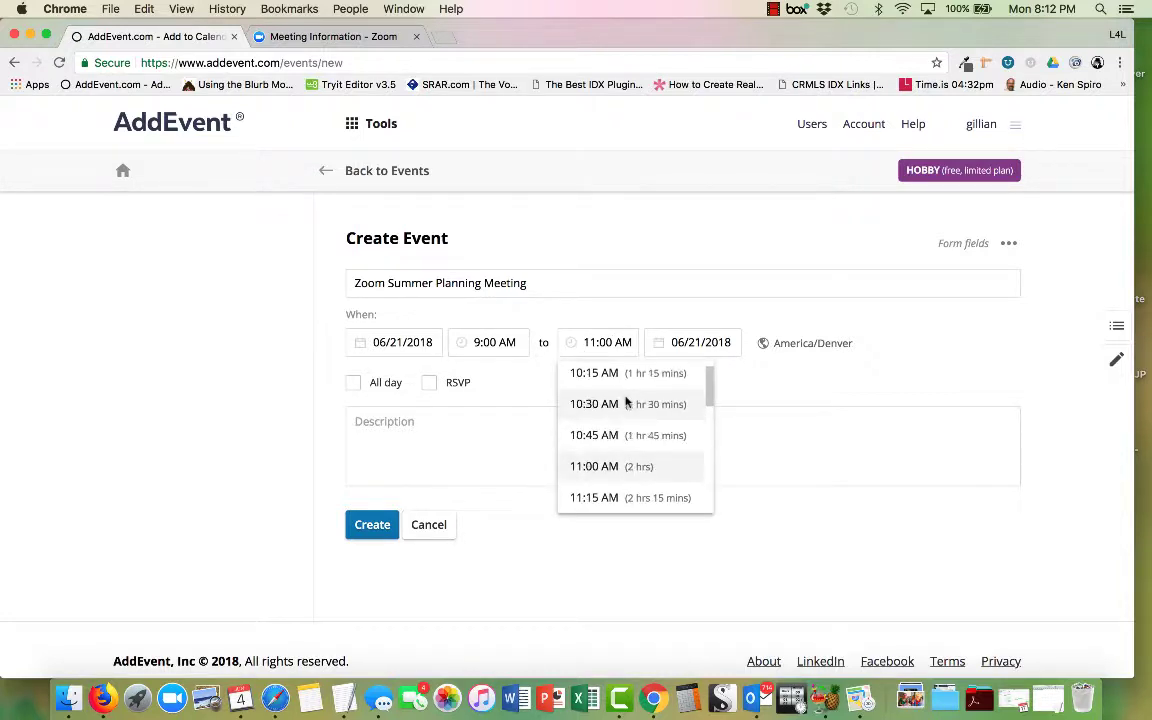
{"action": "left_click", "coordinate": [620, 397]}
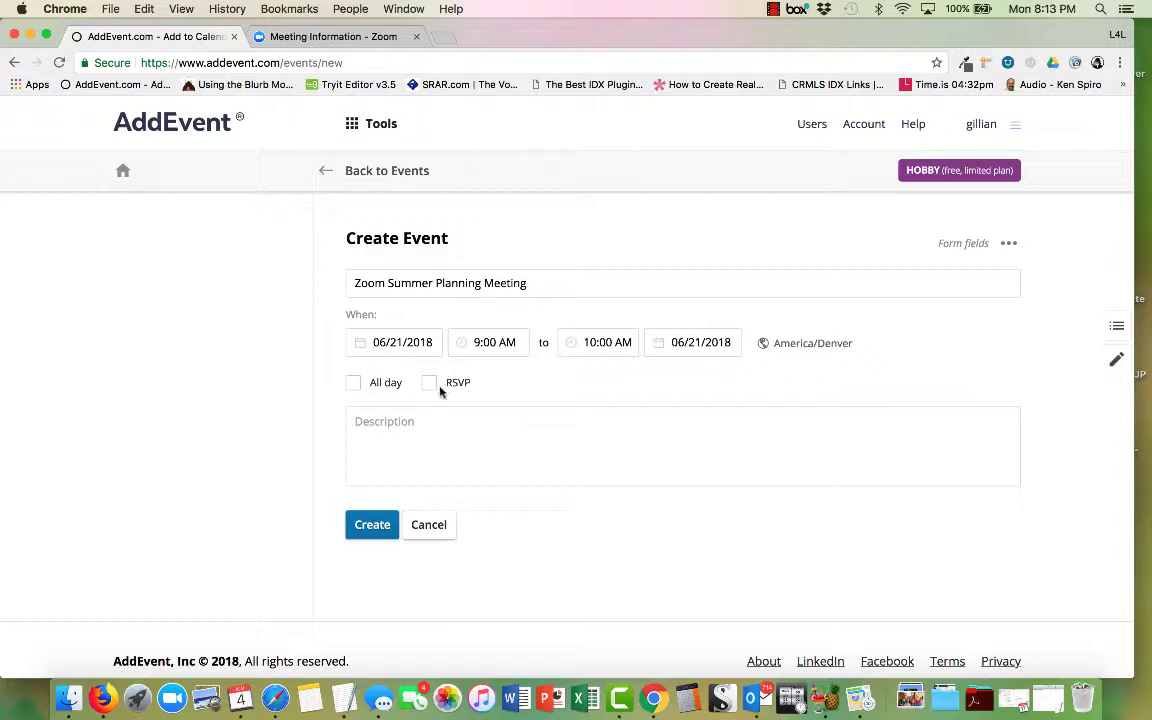
Enter the event description "Join the L4L Team for this fun summer planning Zoom session", followed by a blank line
{"action": "left_click", "coordinate": [407, 425]}
{"action": "type", "text": "Join the L4L Team for this fun summer planning Zoom session"}
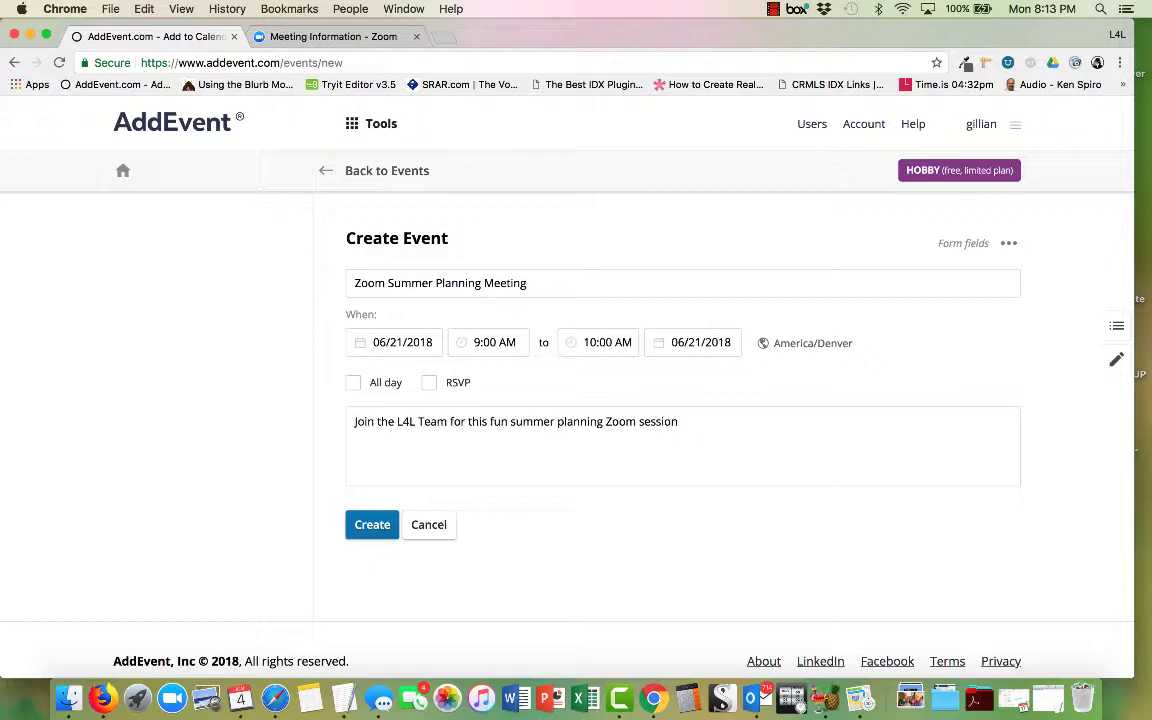
{"action": "key", "text": "Return"}
{"action": "key", "text": "Return"}
Copy the Join URL line from the Zoom meeting page into the event description and create the event
{"action": "left_click", "coordinate": [328, 40]}
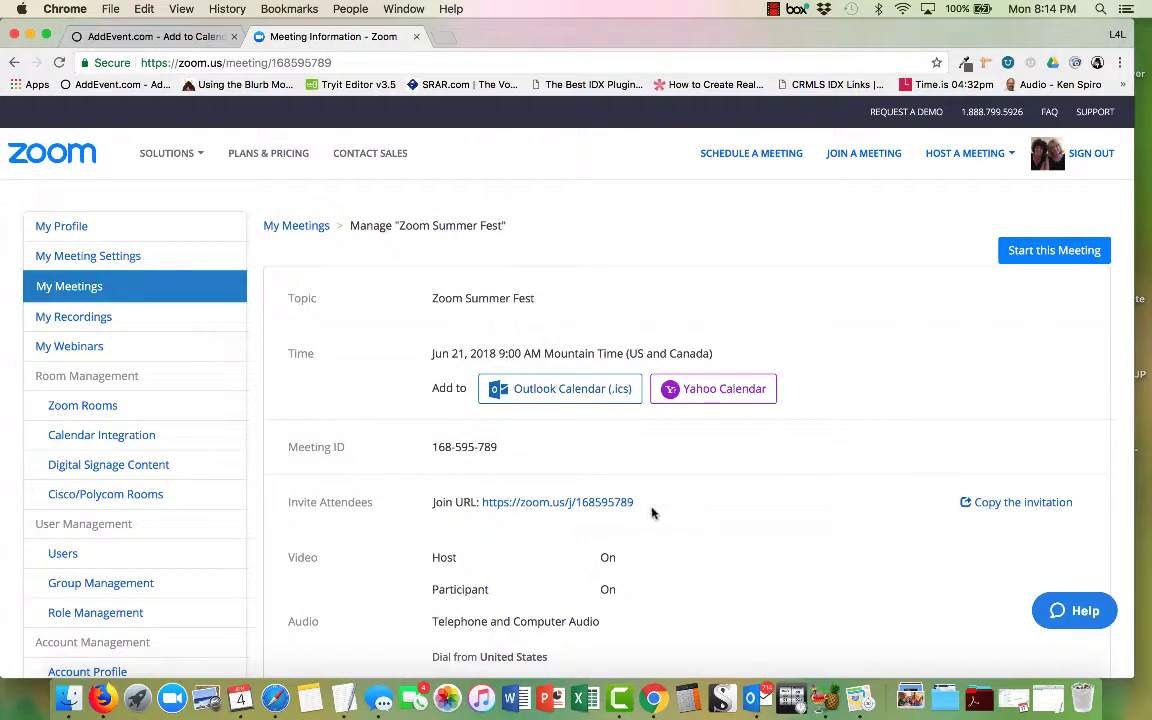
{"action": "left_click_drag", "start_coordinate": [636, 504], "coordinate": [434, 504]}
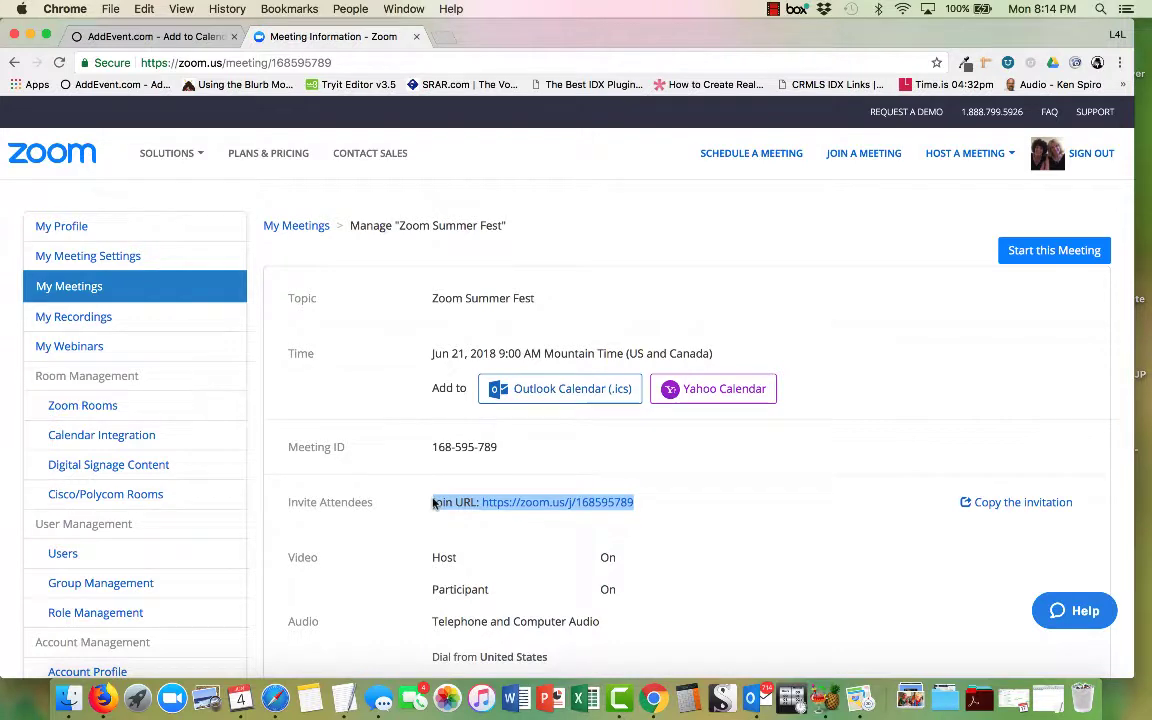
{"action": "key", "text": "super+c"}
{"action": "left_click", "coordinate": [160, 37]}
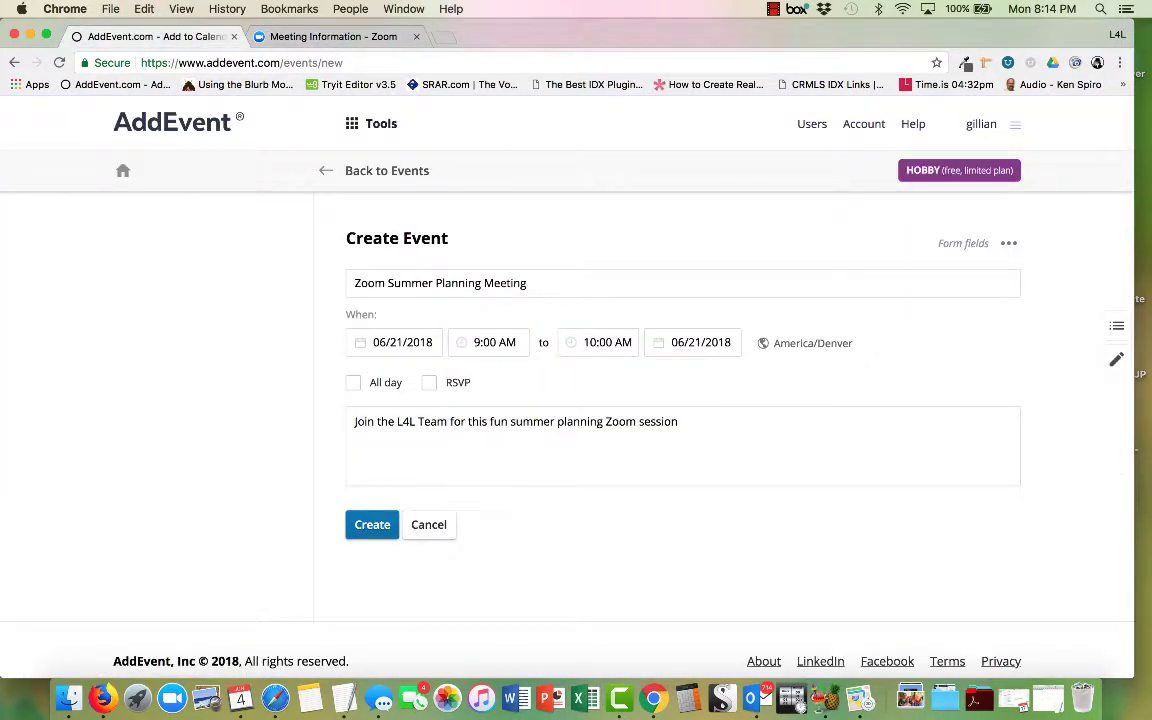
{"action": "key", "text": "super+v"}
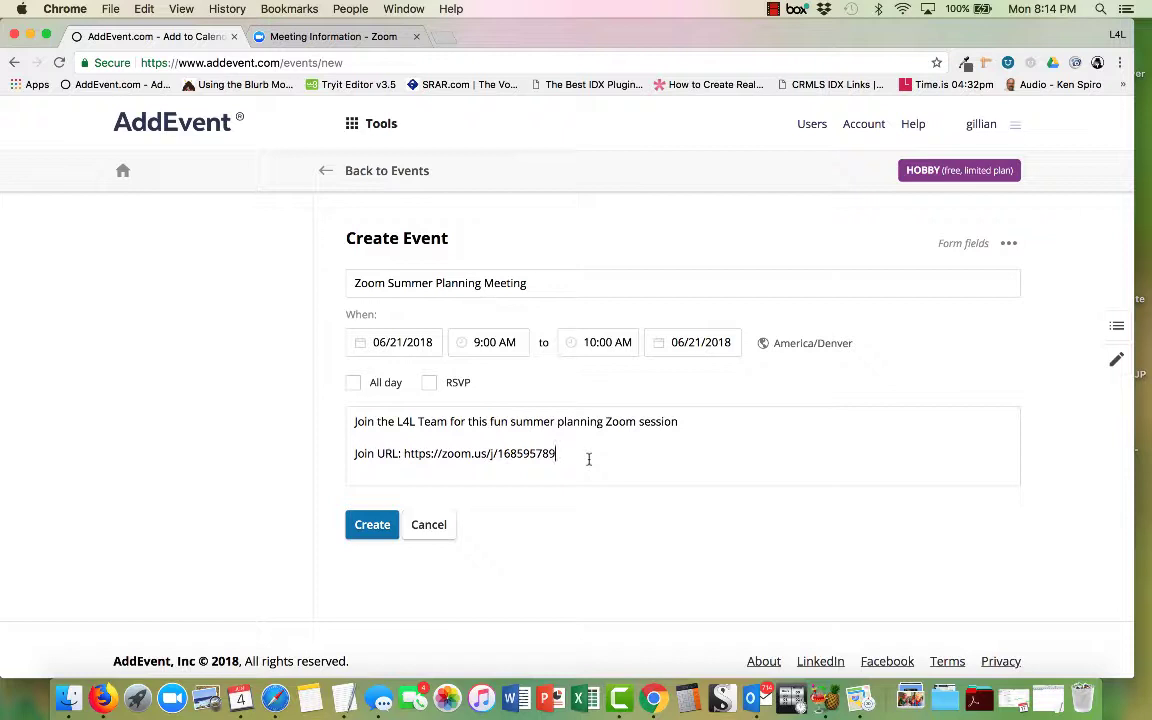
{"action": "left_click", "coordinate": [364, 532]}
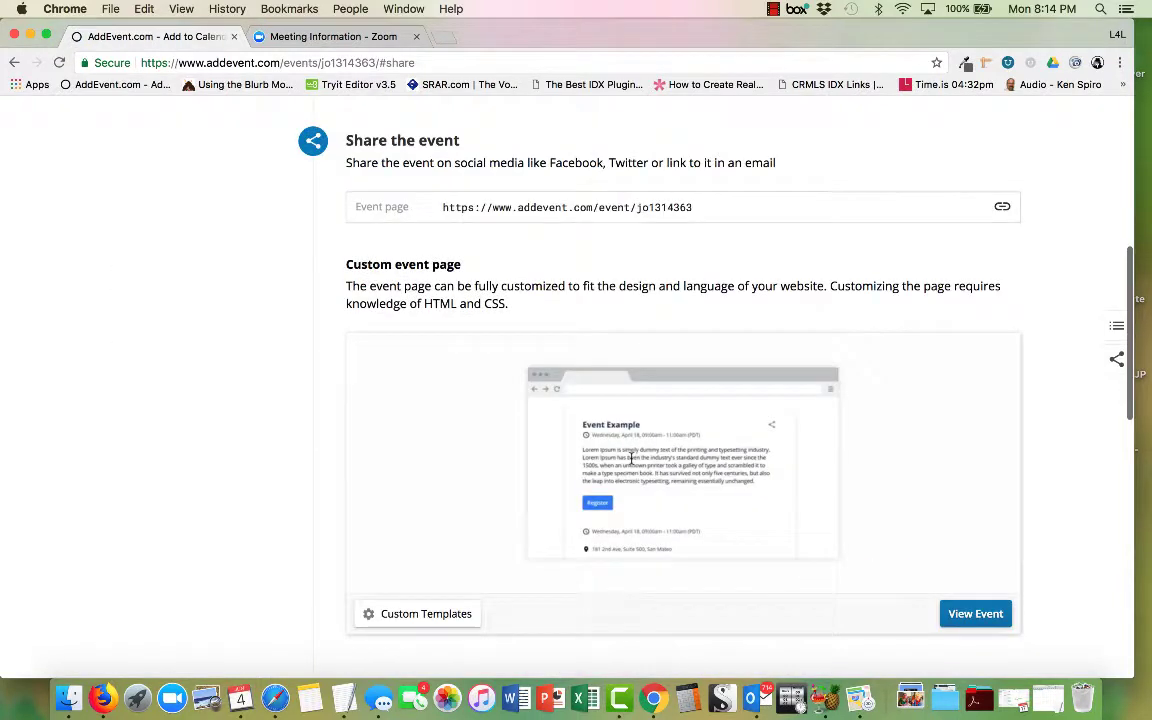
Copy the event page link from the Share the event section
{"action": "left_click", "coordinate": [710, 170]}
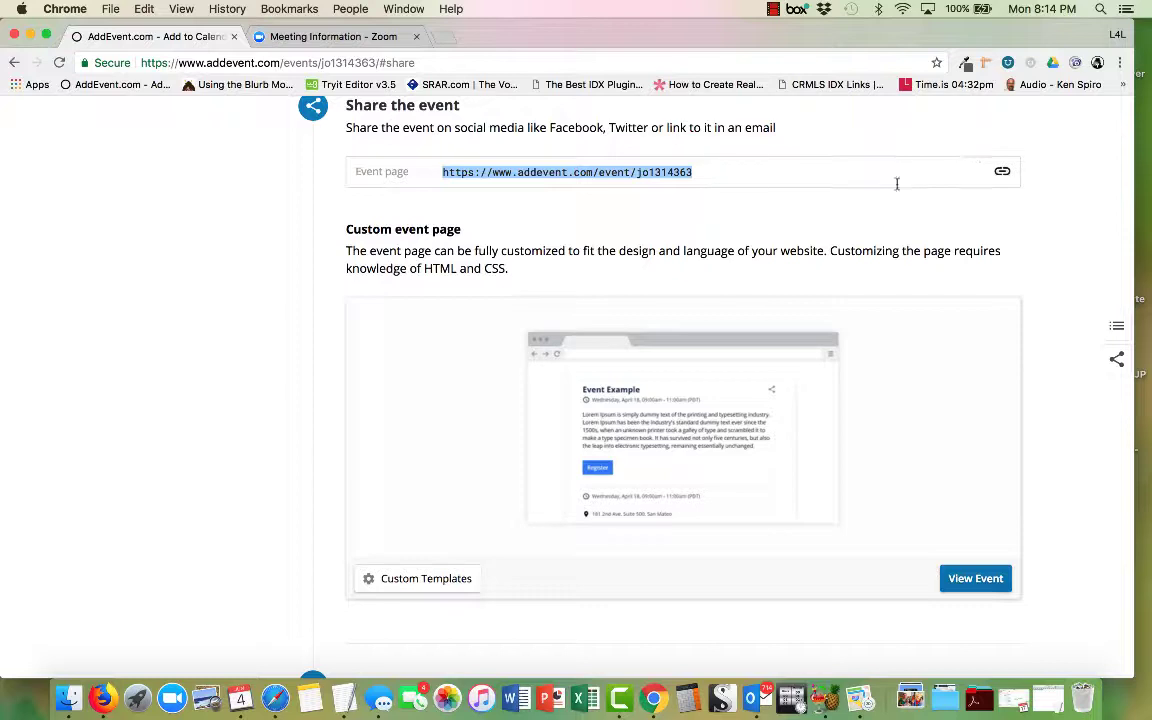
{"action": "right_click", "coordinate": [646, 172]}
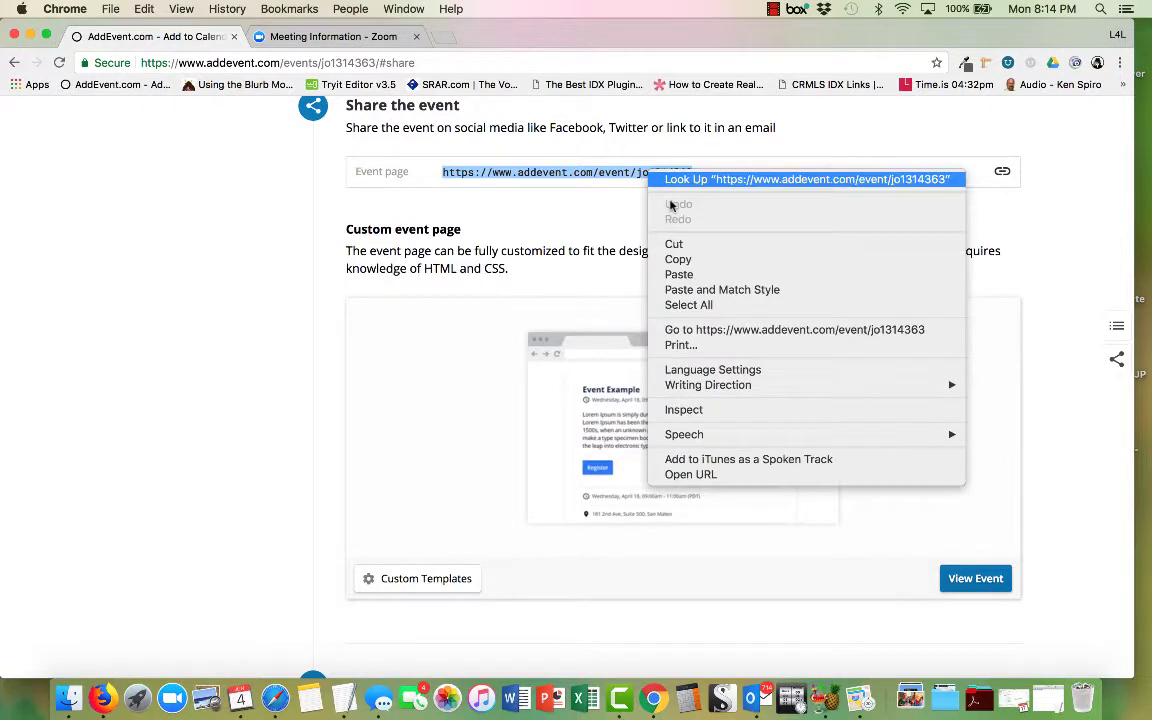
{"action": "left_click", "coordinate": [677, 259]}
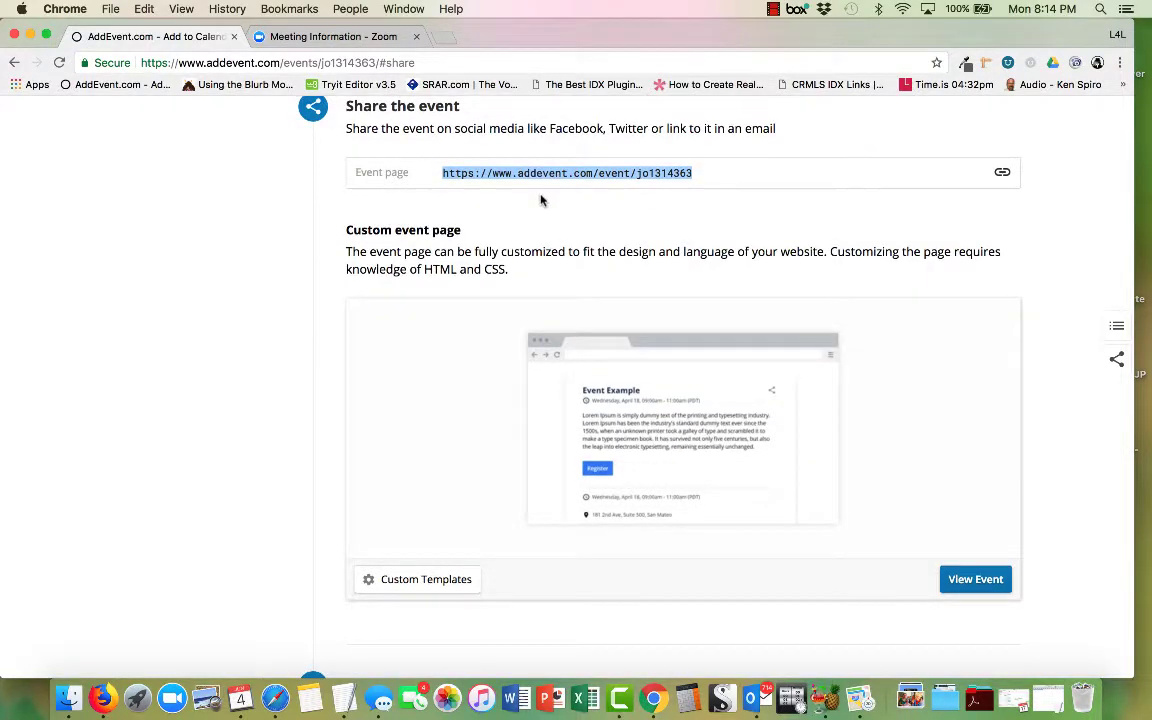
Switch to Outlook and compose a new email to the recipient with the subject "Zoom Meeting - Summer Planning Meeting"
{"action": "scroll", "coordinate": [540, 198], "scroll_direction": "up", "scroll_amount": 4}
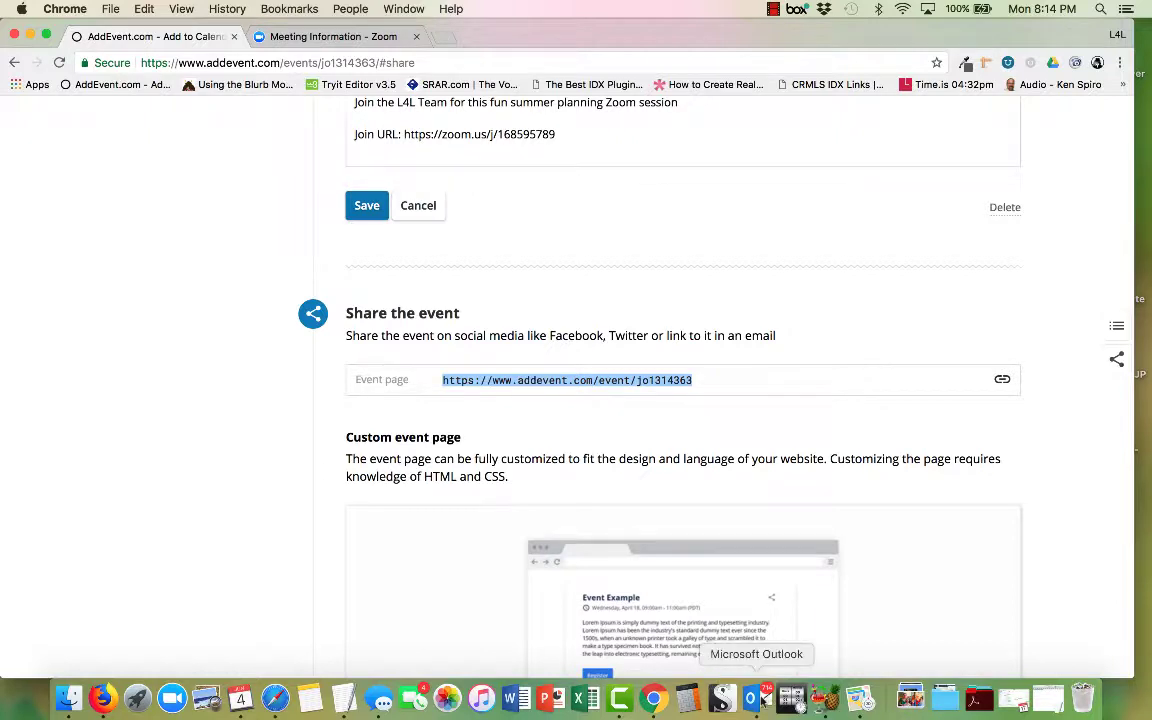
{"action": "left_click", "coordinate": [752, 697]}
{"action": "scroll", "coordinate": [100, 370], "scroll_direction": "up", "scroll_amount": 10}
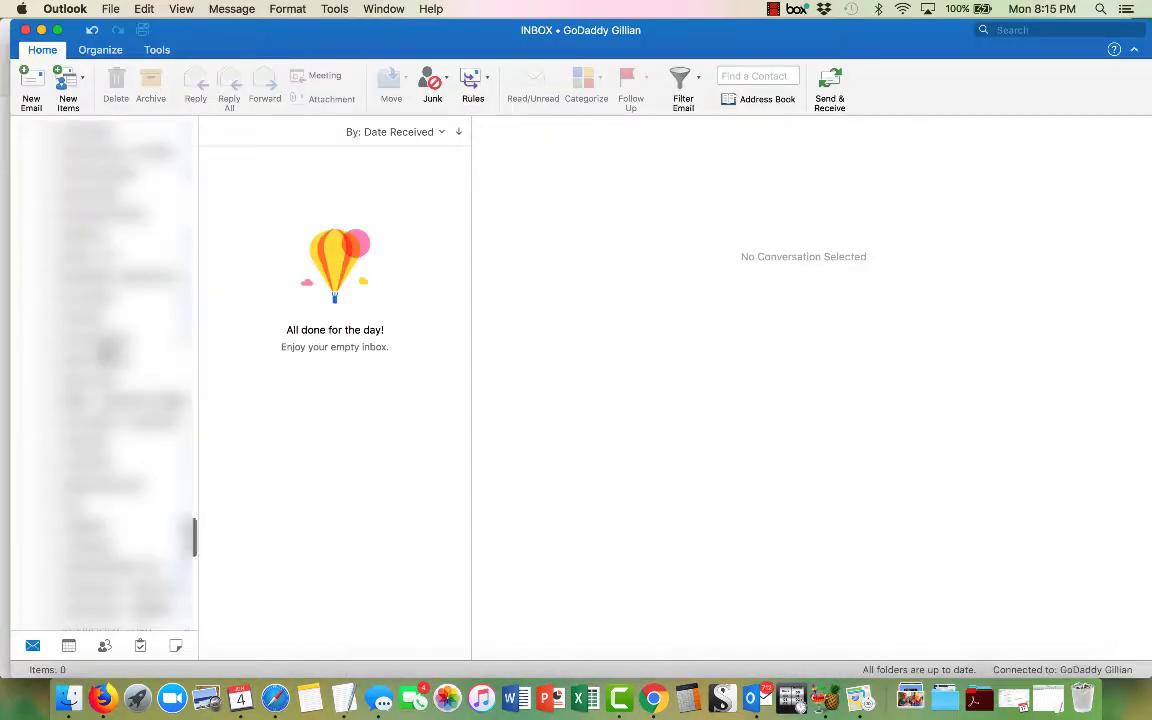
{"action": "scroll", "coordinate": [100, 300], "scroll_direction": "up", "scroll_amount": 5}
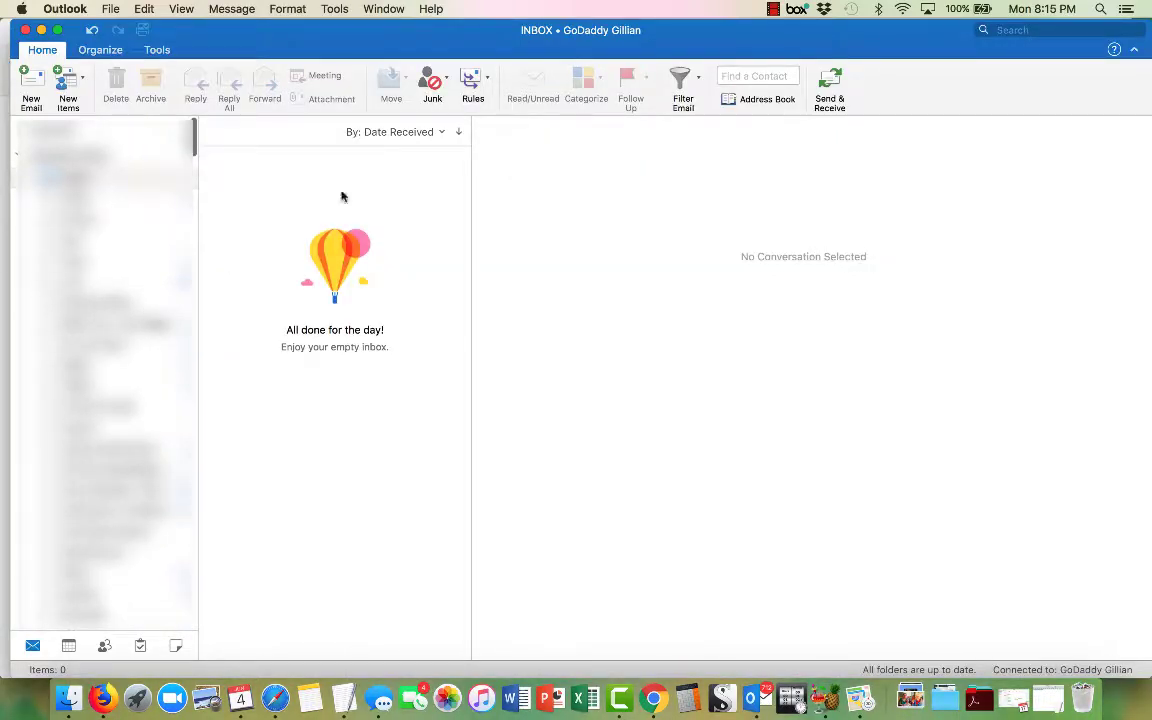
{"action": "left_click", "coordinate": [31, 84]}
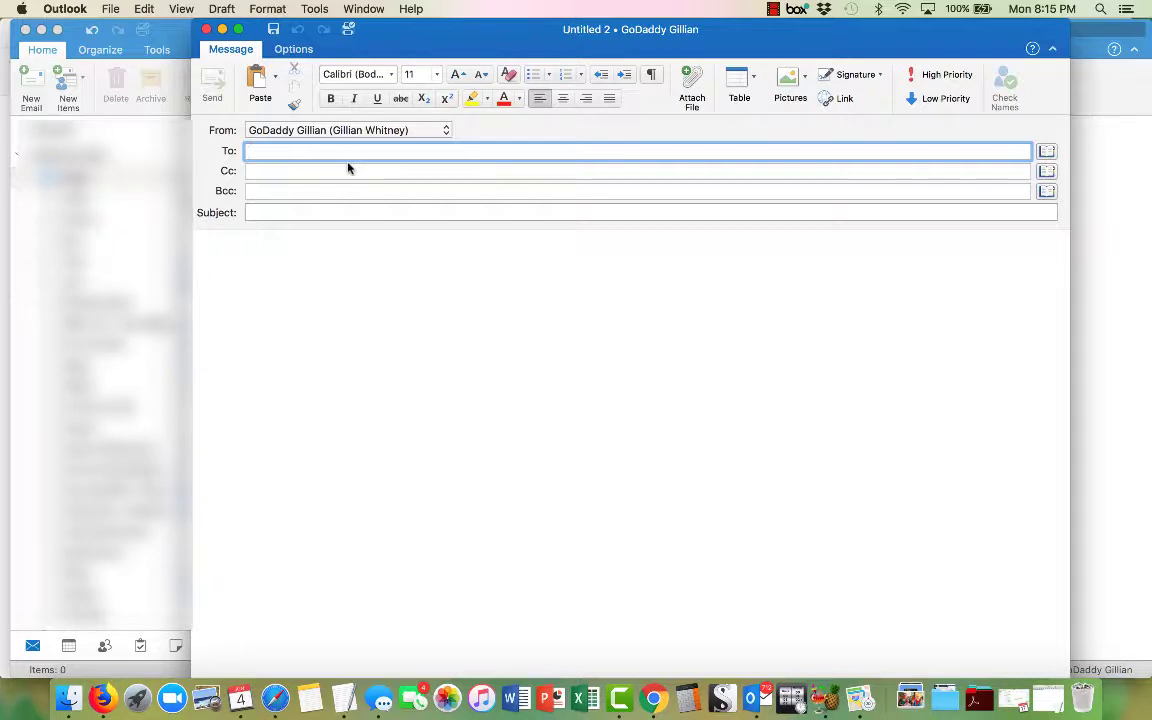
{"action": "type", "text": "Gillian"}
{"action": "left_click", "coordinate": [375, 213]}
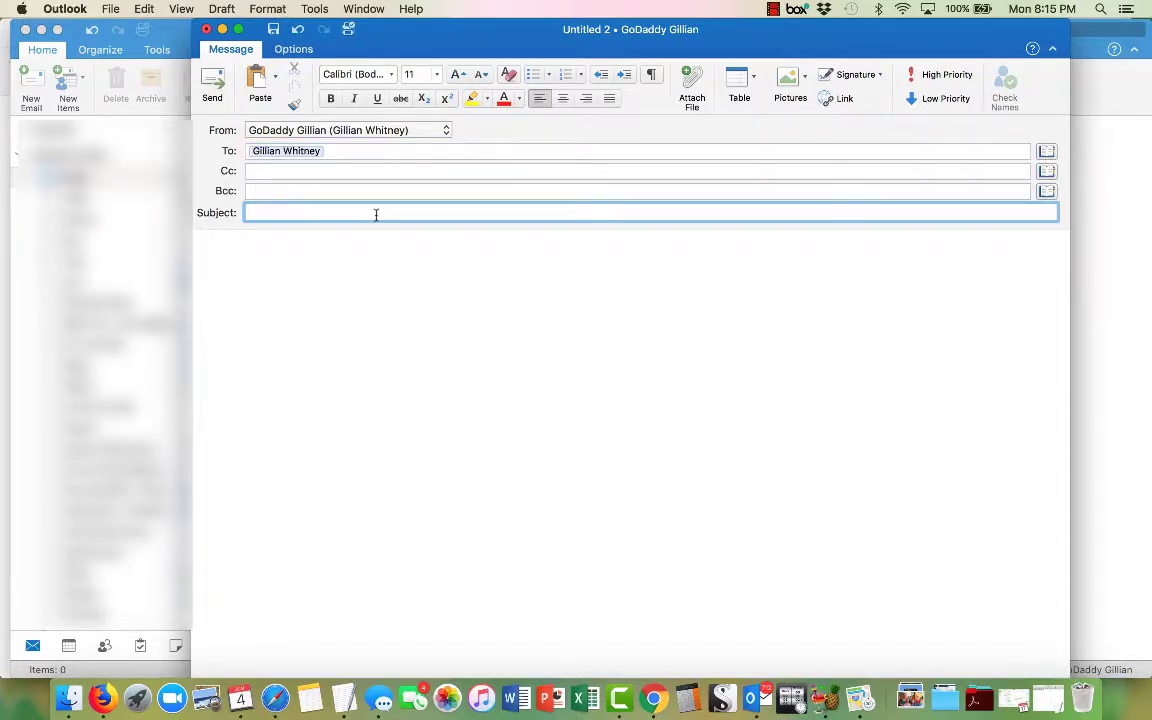
{"action": "type", "text": "Zoom Mee"}
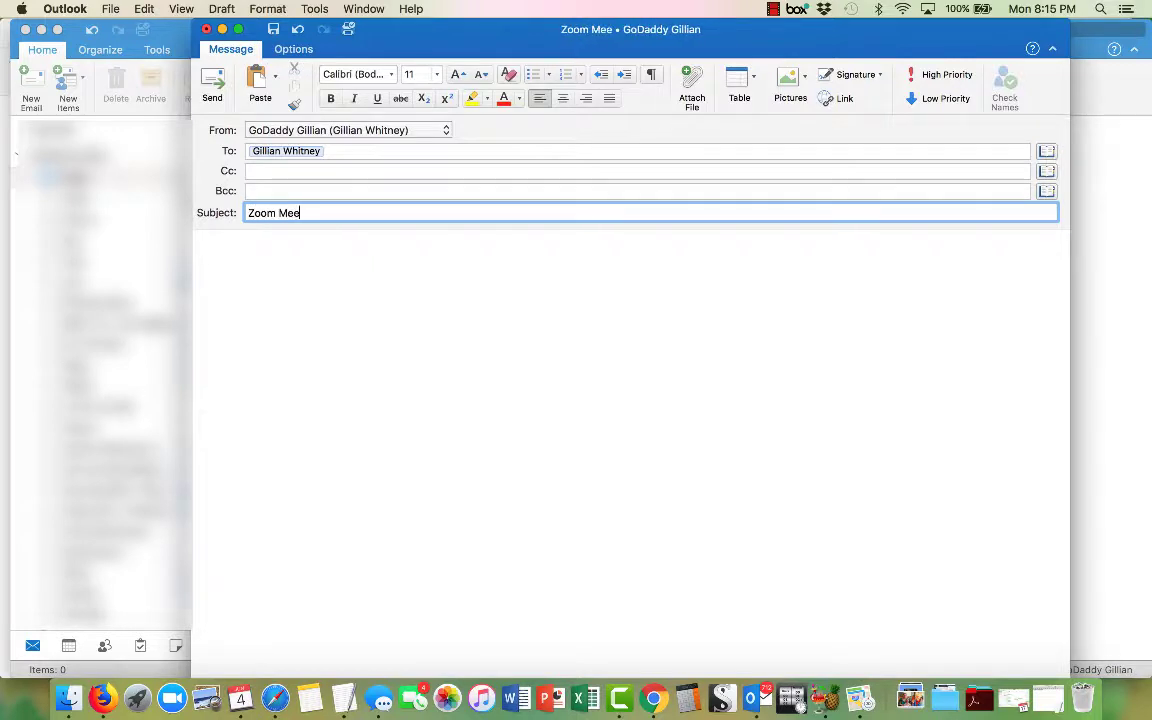
{"action": "type", "text": "ting - Summer Planning Meeting"}
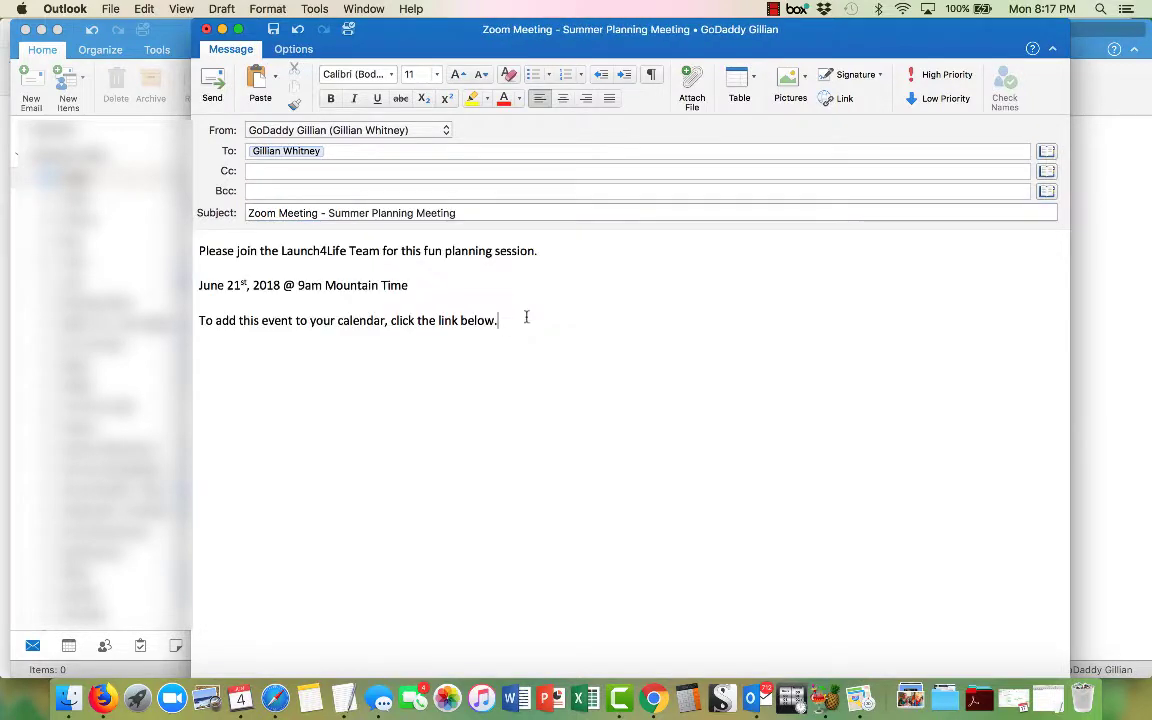
Paste the copied event page link below the email's last line and turn it into a hyperlink
{"action": "key", "text": "Return"}
{"action": "key", "text": "super+v"}
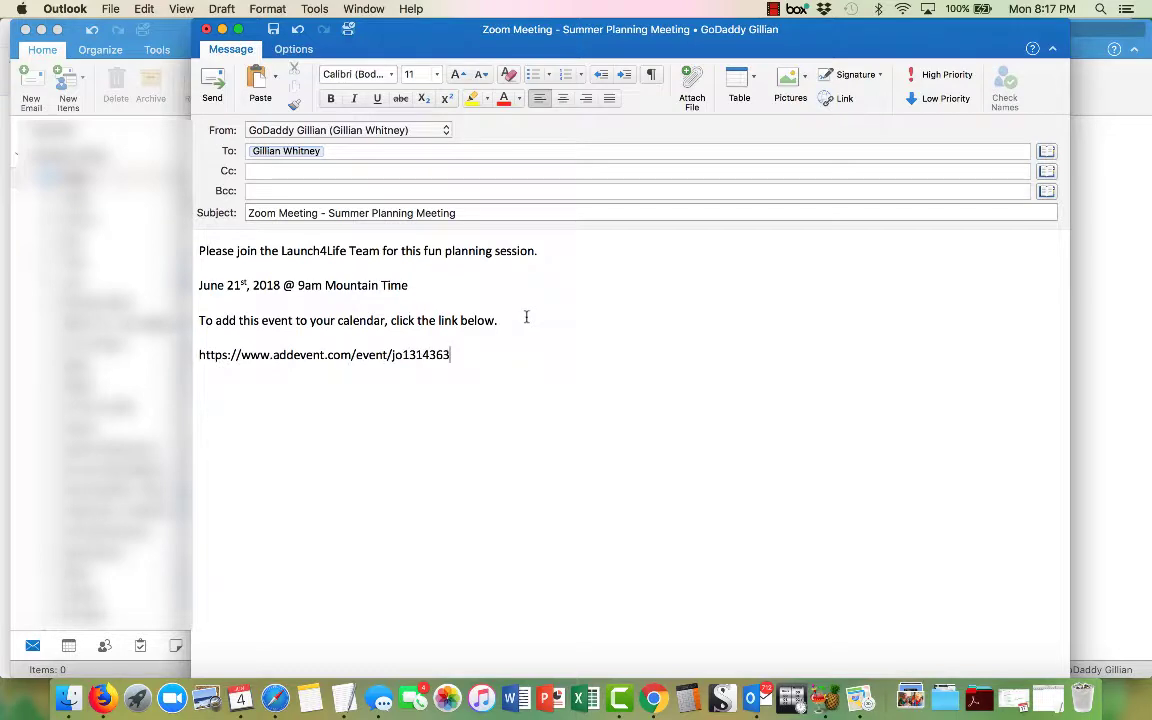
{"action": "key", "text": "Return"}
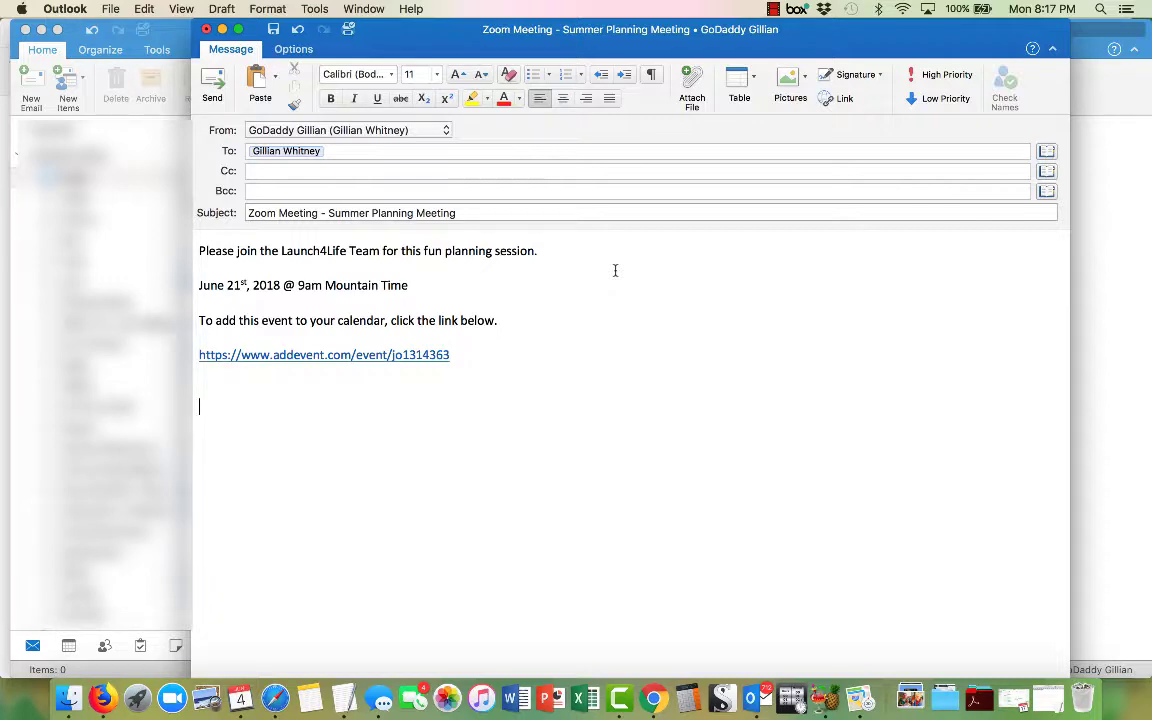
Insert the line "We will meet via Zoom:" above the meeting date in the email body and send the email
{"action": "left_click", "coordinate": [225, 270]}
{"action": "key", "text": "Return"}
{"action": "type", "text": "We will meet via "}
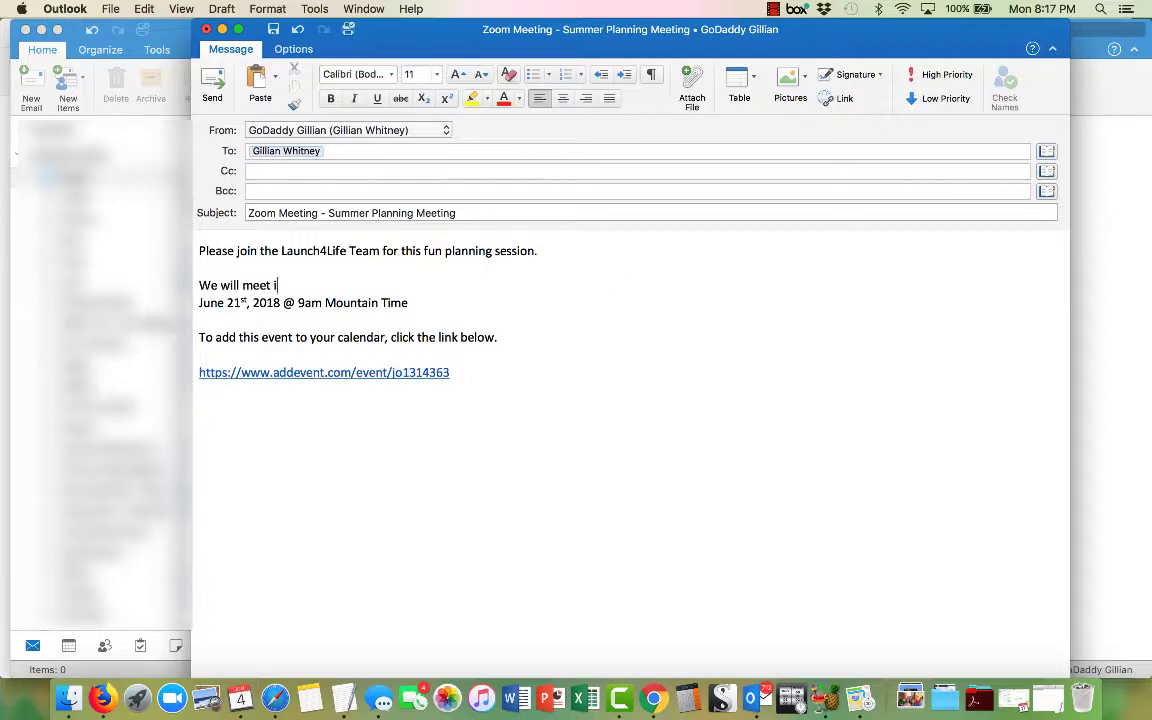
{"action": "type", "text": "Zoom:"}
{"action": "key", "text": "Return"}
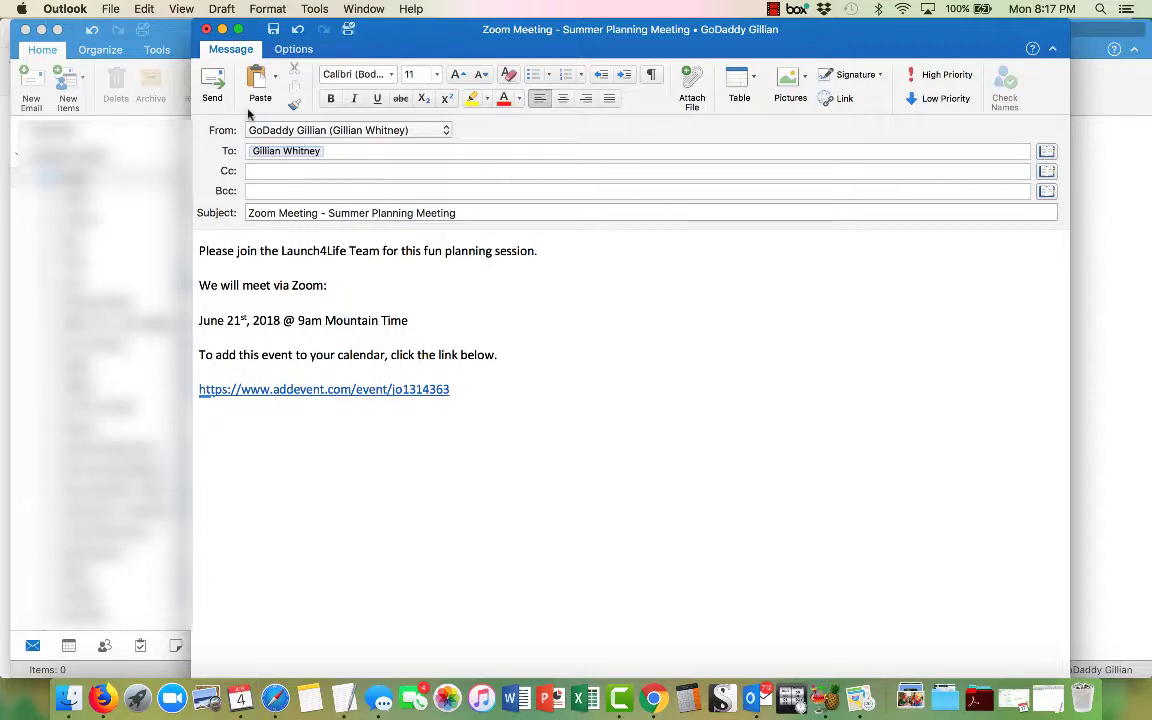
{"action": "left_click", "coordinate": [213, 82]}
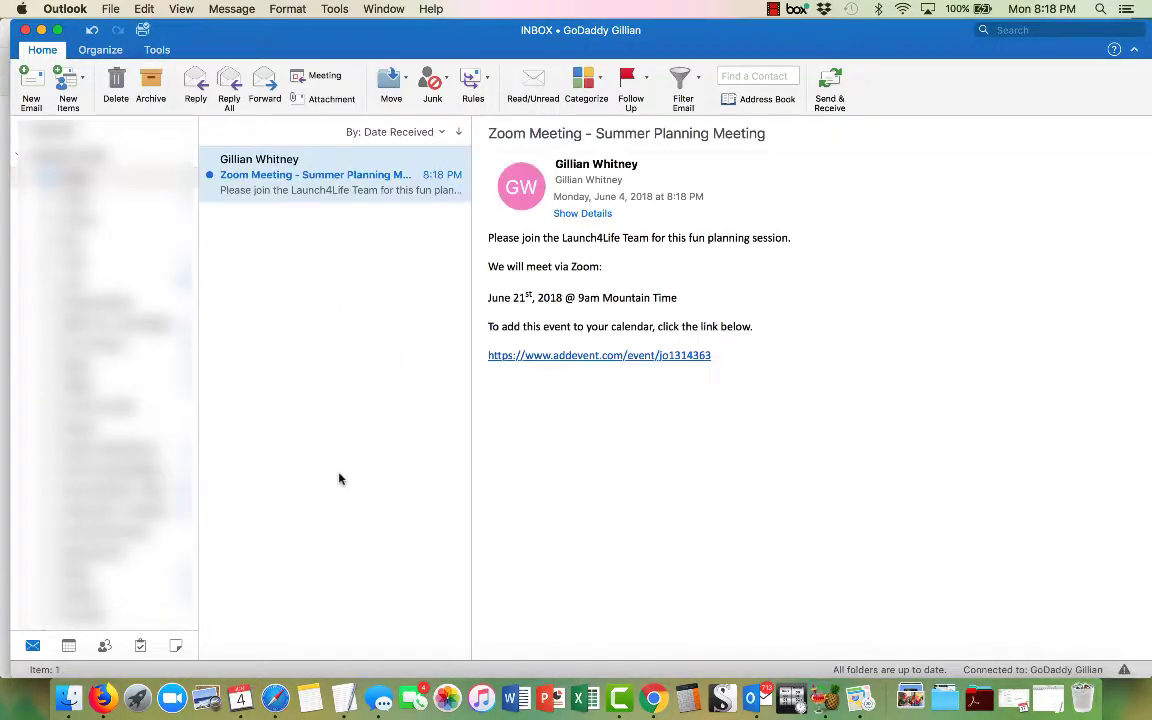
Open the received "Zoom Meeting - Summer Planning Meeting" email, follow its event link and add the event to Google Calendar
{"action": "double_click", "coordinate": [373, 173]}
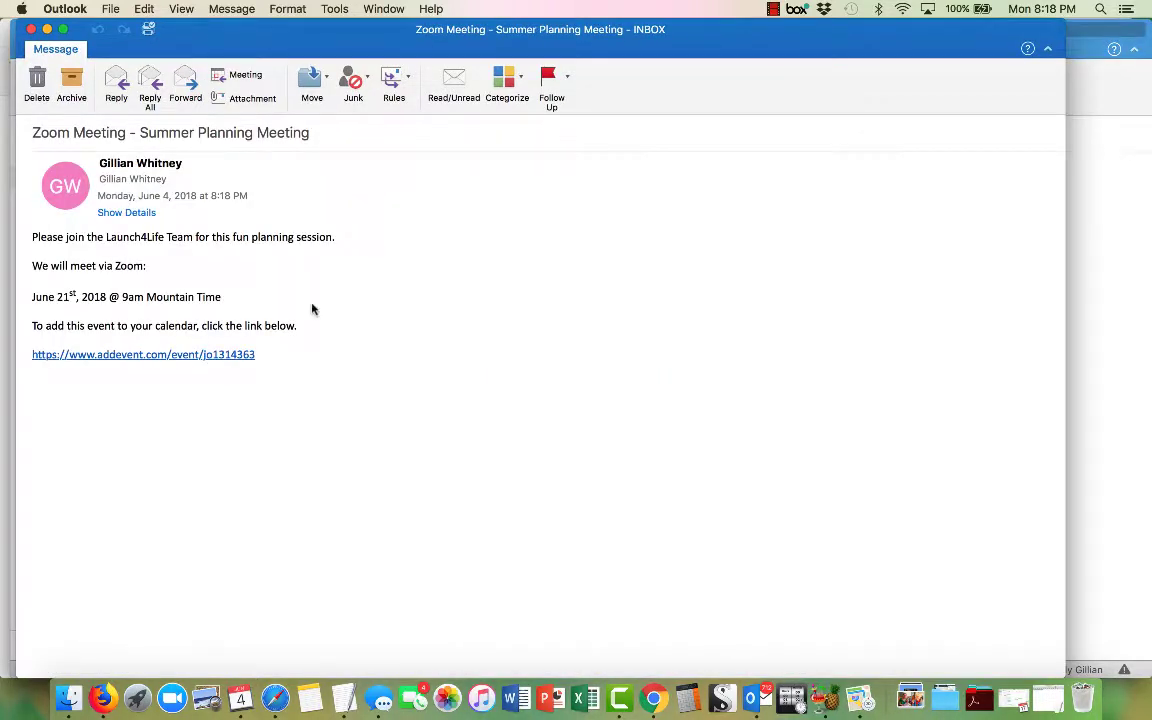
{"action": "left_click", "coordinate": [170, 356]}
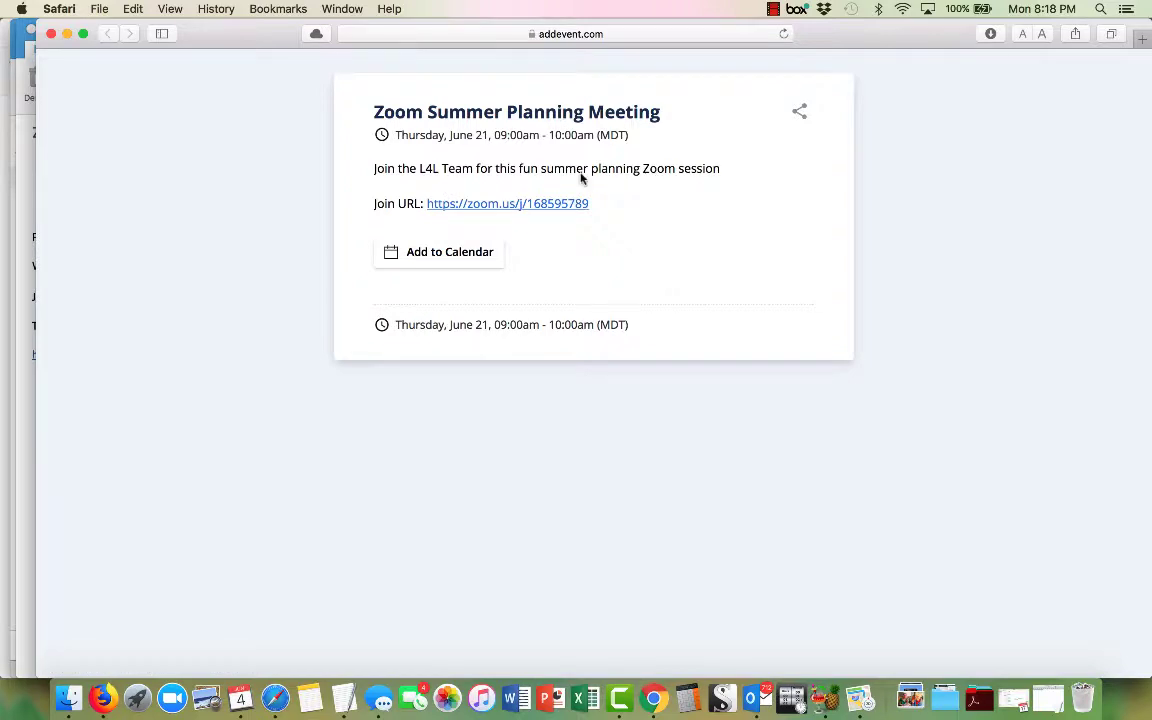
{"action": "left_click", "coordinate": [452, 255]}
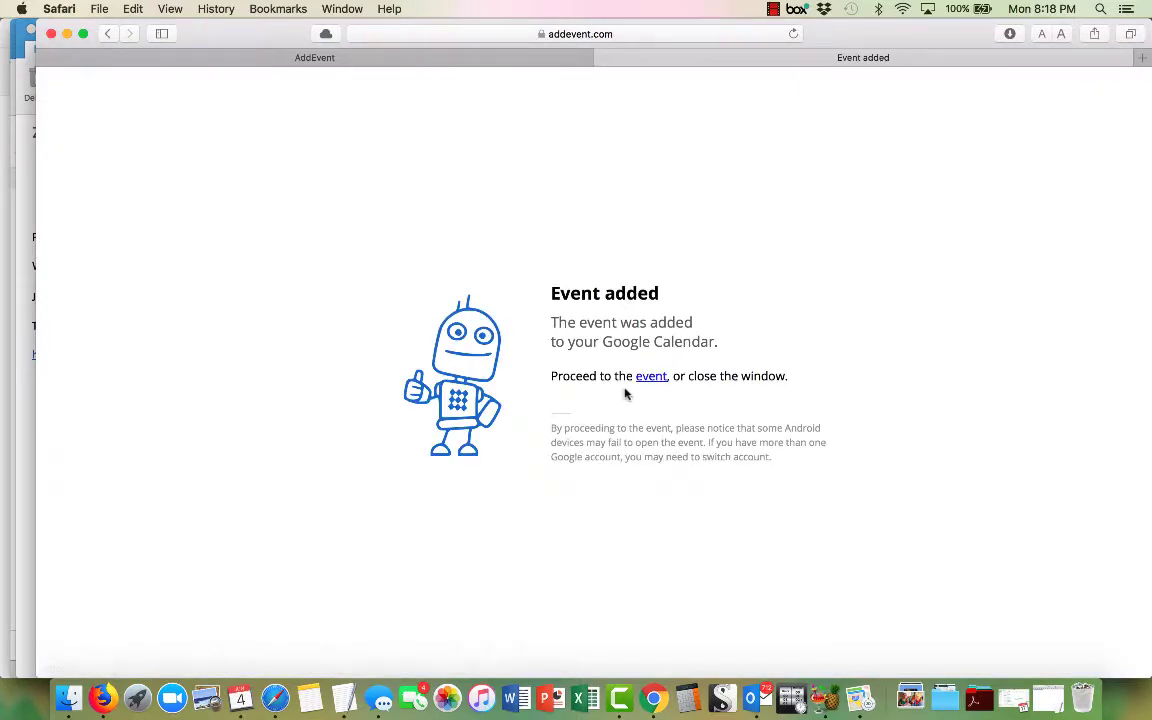
Open the added event in Google Calendar, close its details and look through the June 21 day schedule
{"action": "left_click", "coordinate": [653, 378]}
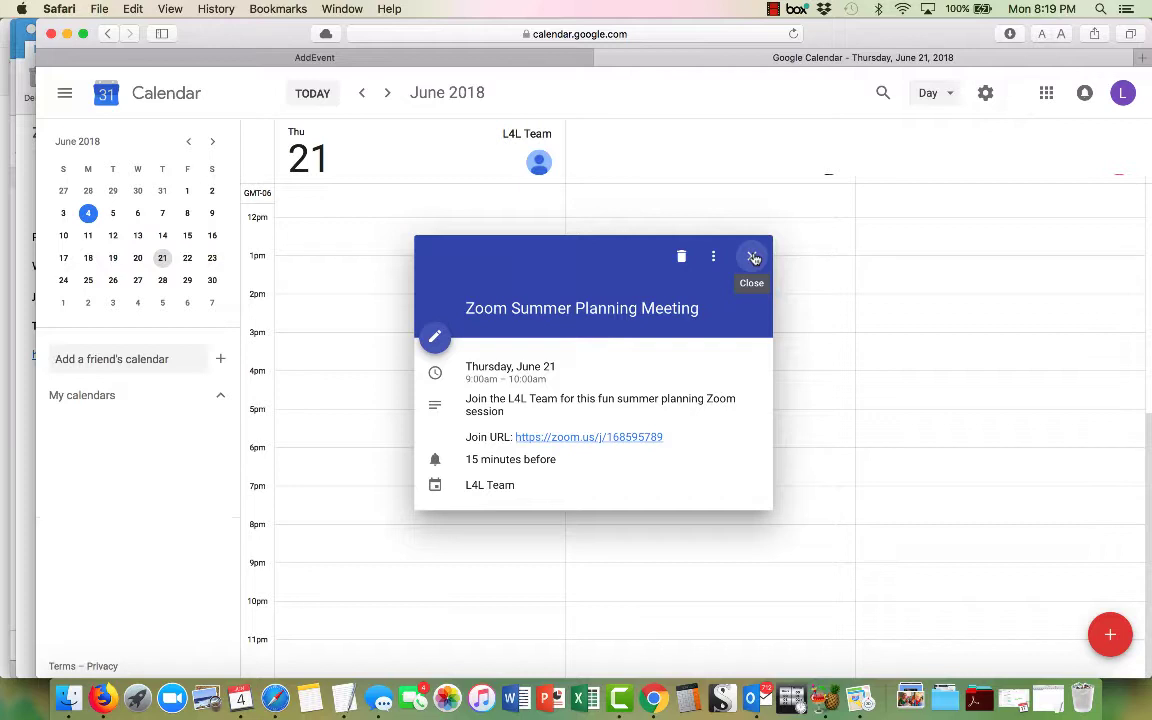
{"action": "left_click", "coordinate": [753, 258]}
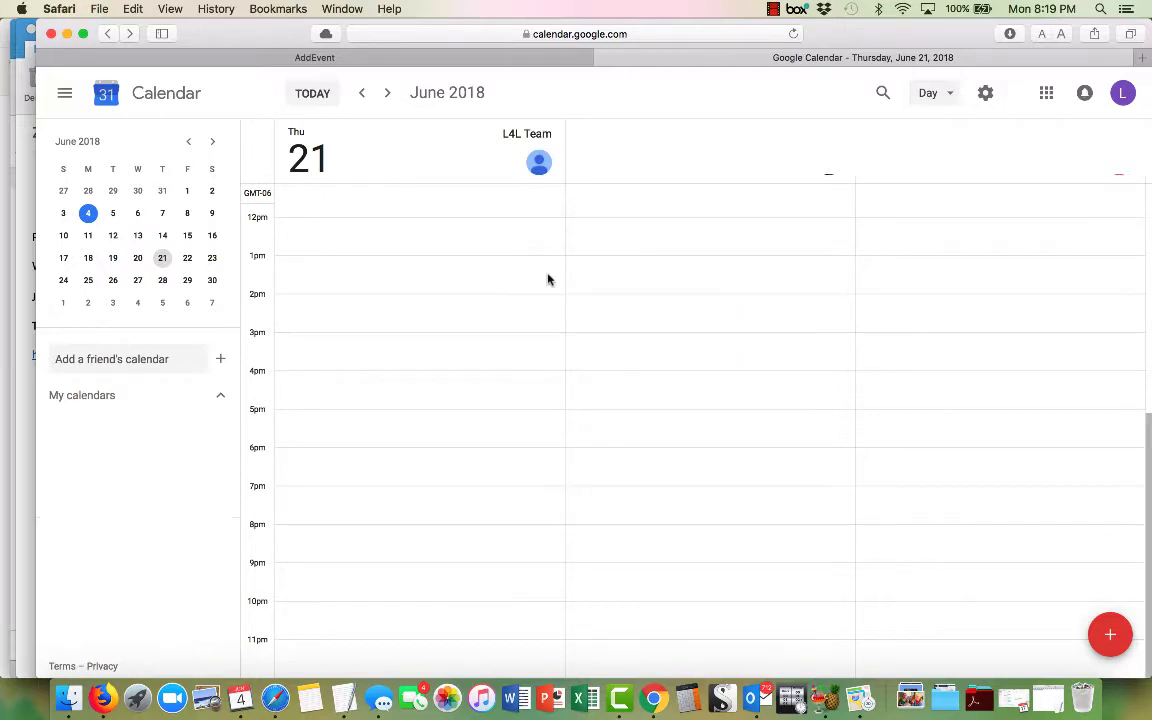
{"action": "scroll", "coordinate": [538, 280], "scroll_direction": "up", "scroll_amount": 5}
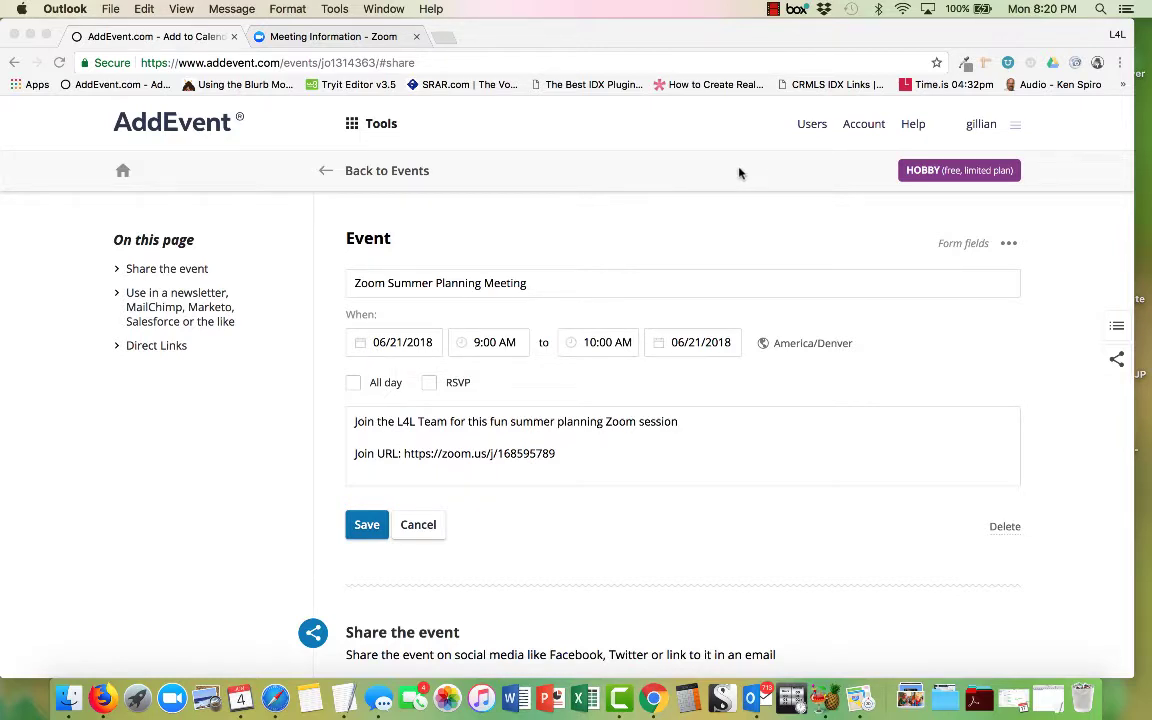
Return to AddEvent in Chrome, examine the available plans and pricing, and go back to the AddEvent home page
{"action": "left_click", "coordinate": [947, 172]}
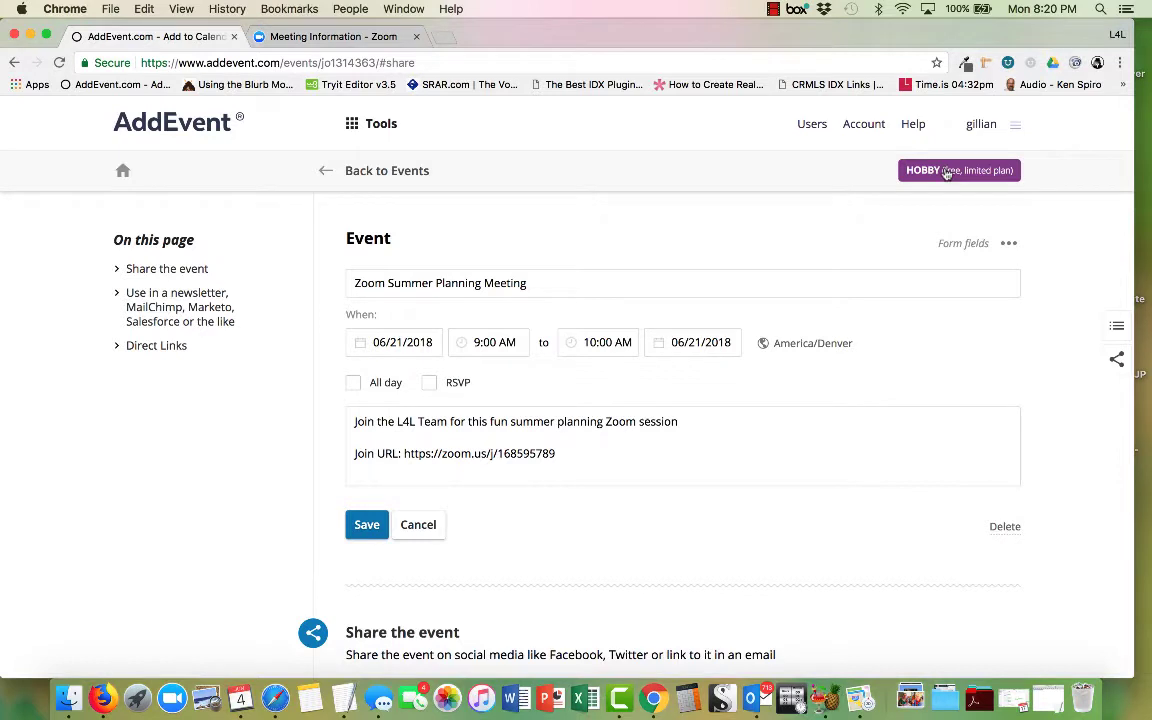
{"action": "left_click", "coordinate": [945, 173]}
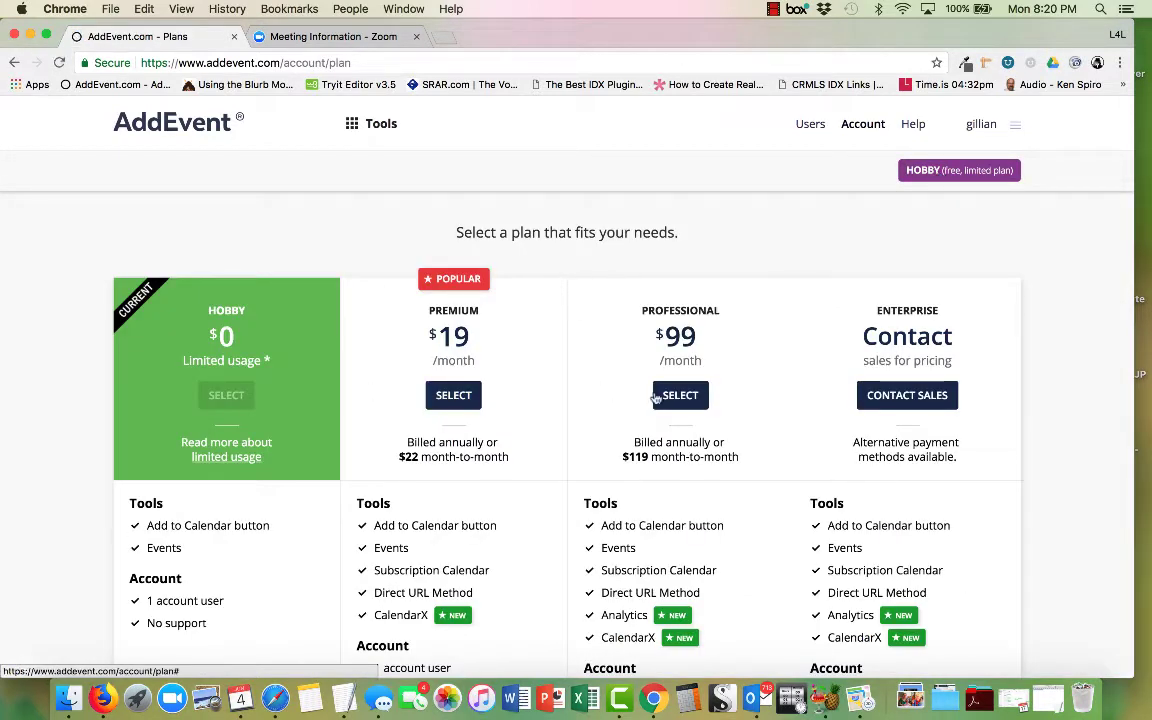
{"action": "scroll", "coordinate": [636, 421], "scroll_direction": "down", "scroll_amount": 1}
{"action": "scroll", "coordinate": [636, 421], "scroll_direction": "down", "scroll_amount": 5}
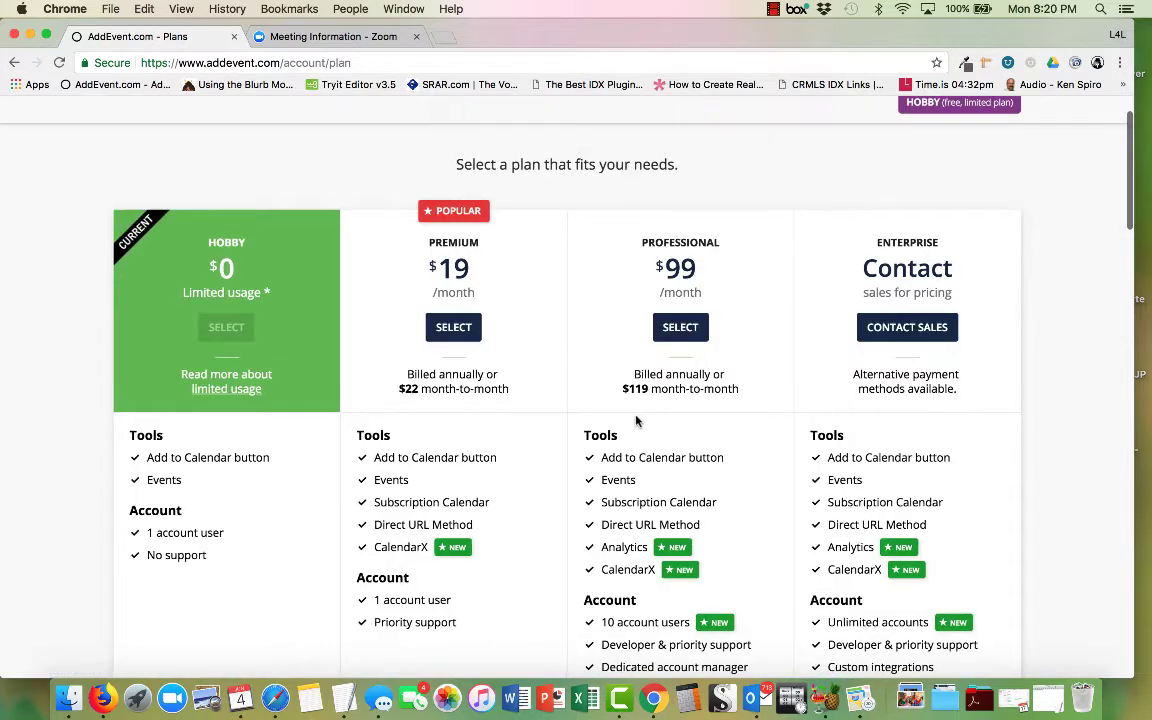
{"action": "scroll", "coordinate": [312, 560], "scroll_direction": "up", "scroll_amount": 5}
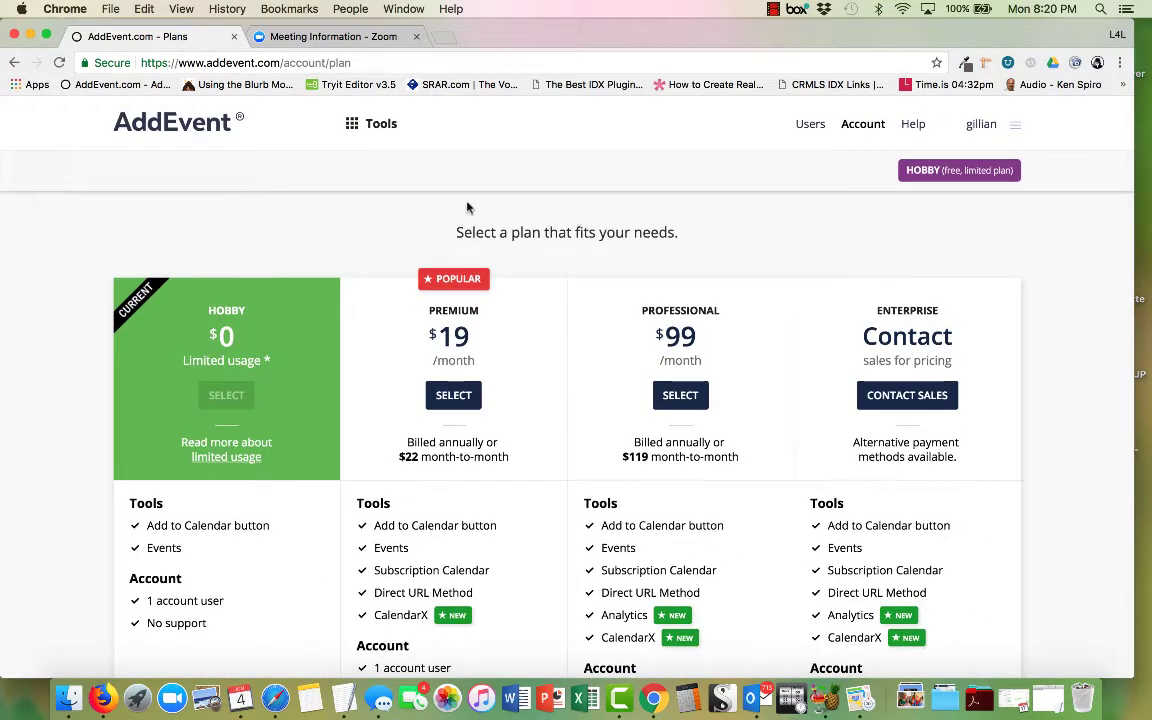
{"action": "left_click", "coordinate": [201, 129]}
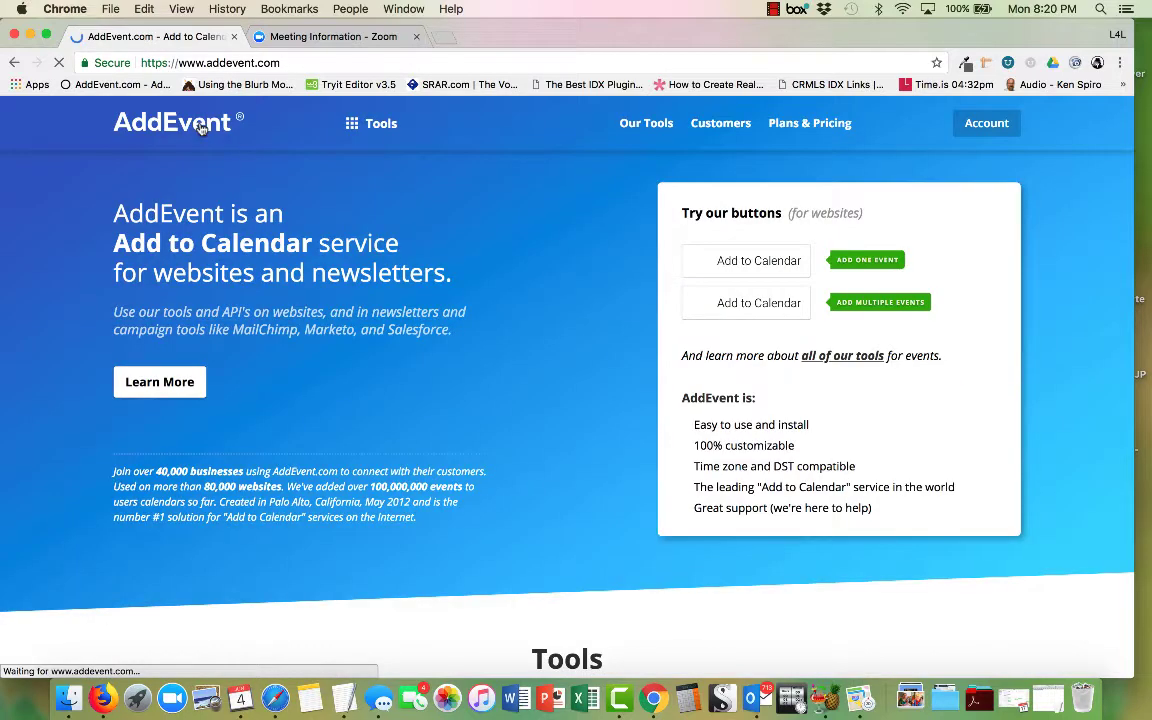